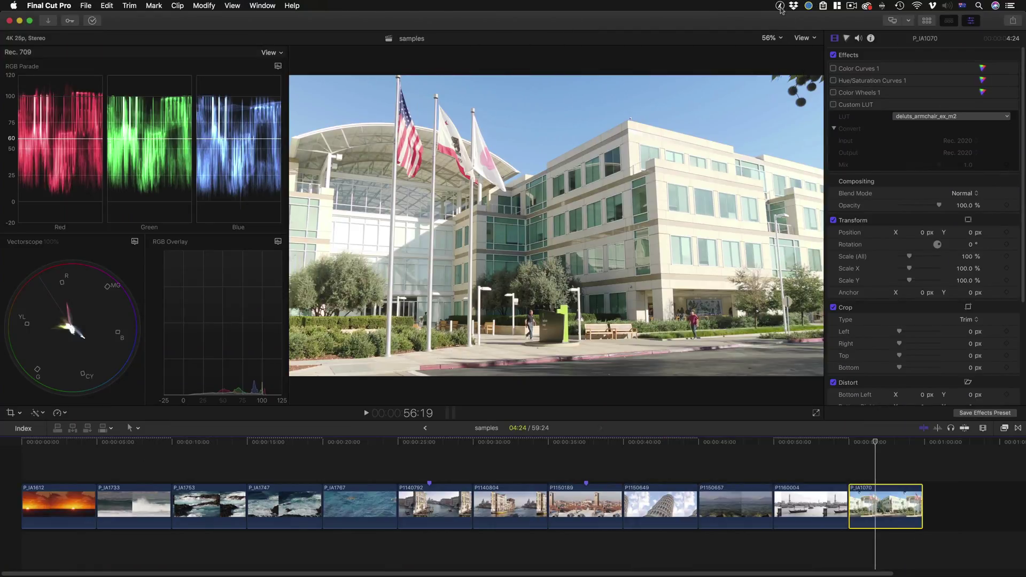
# Open CommandPost's Preferences from its menu-bar icon, showing the MIDI settings.
pyautogui.click(780, 6)
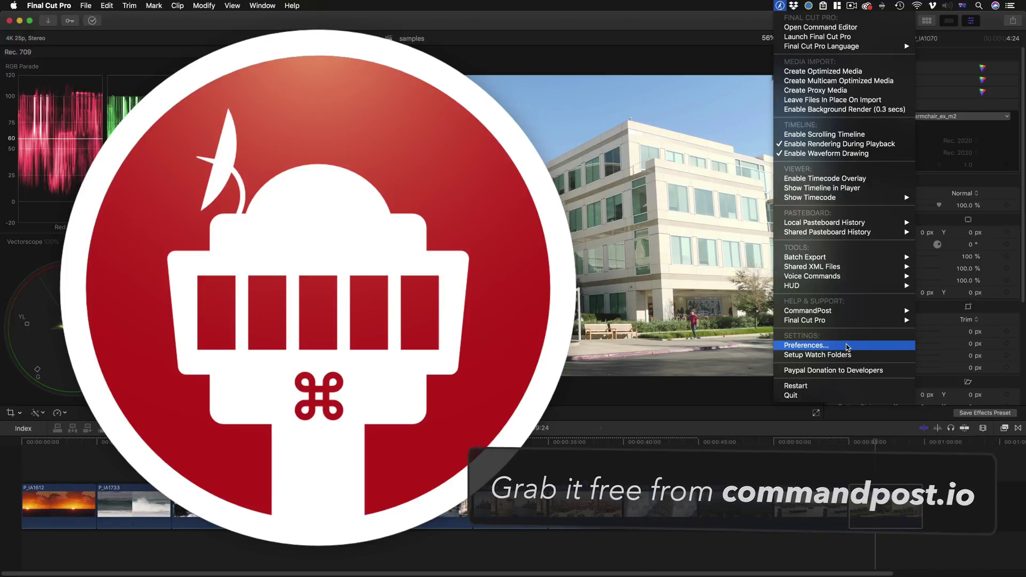
pyautogui.click(846, 345)
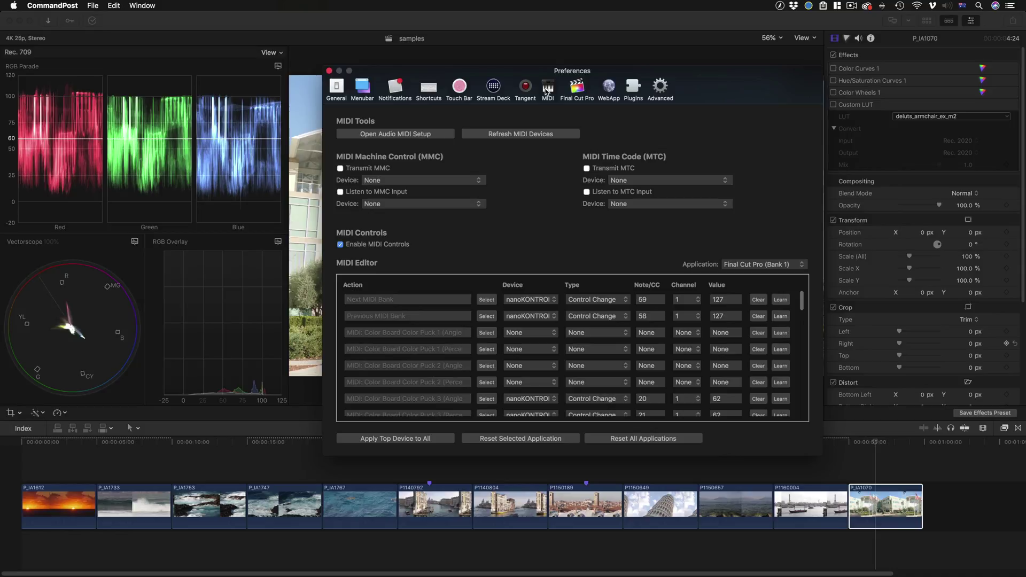
pyautogui.click(342, 92)
pyautogui.click(369, 91)
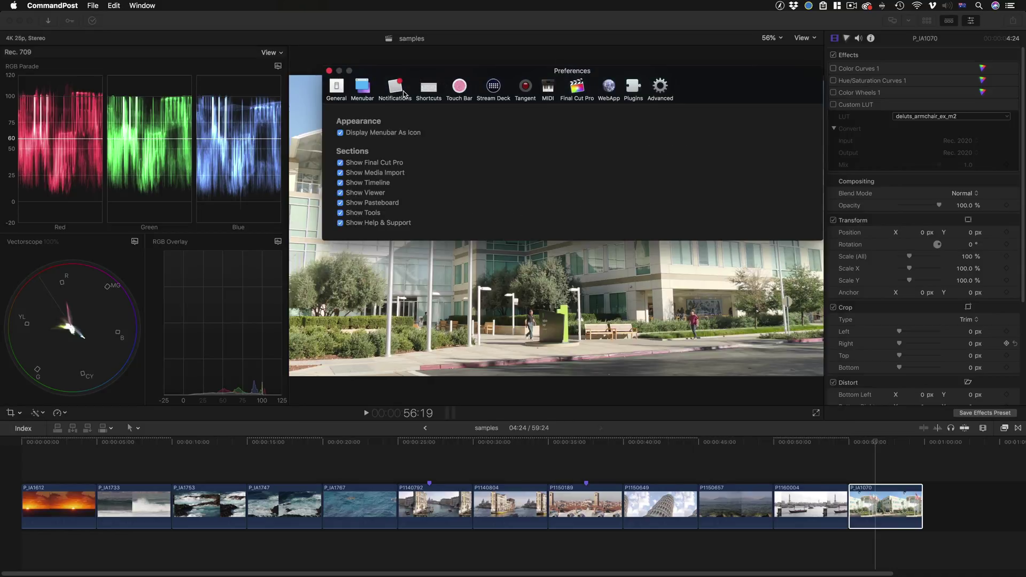
pyautogui.click(398, 91)
pyautogui.click(546, 92)
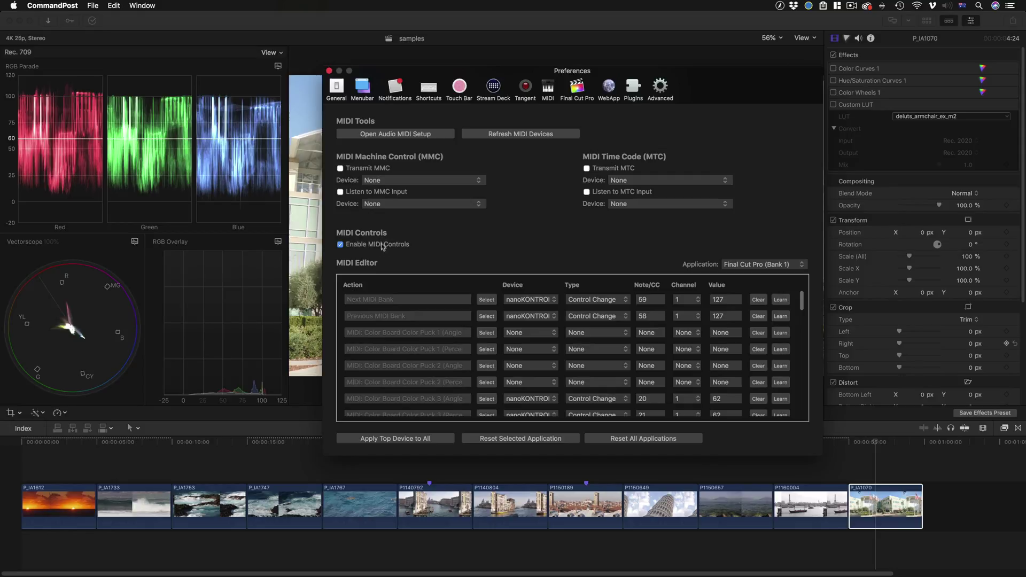
pyautogui.click(781, 268)
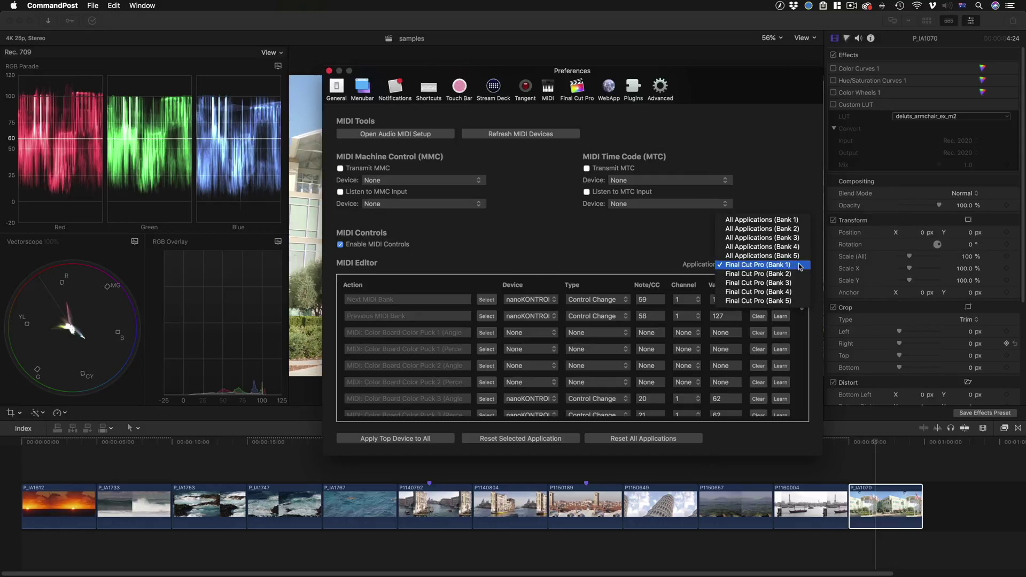
pyautogui.click(800, 267)
pyautogui.click(426, 315)
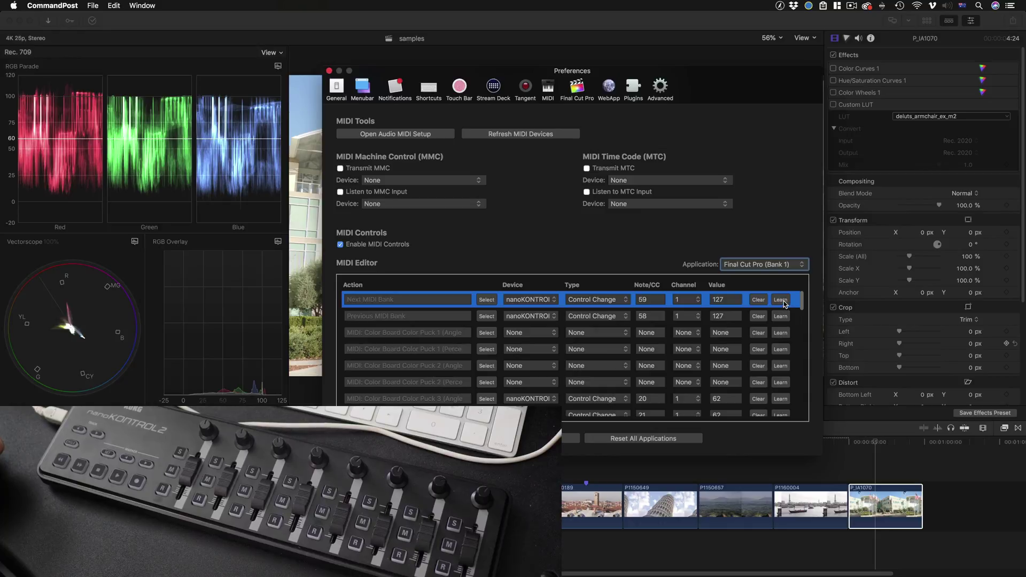
# Re-learn the Next MIDI Bank control as Control Change 59, then scroll to the empty mapping rows.
pyautogui.click(781, 300)
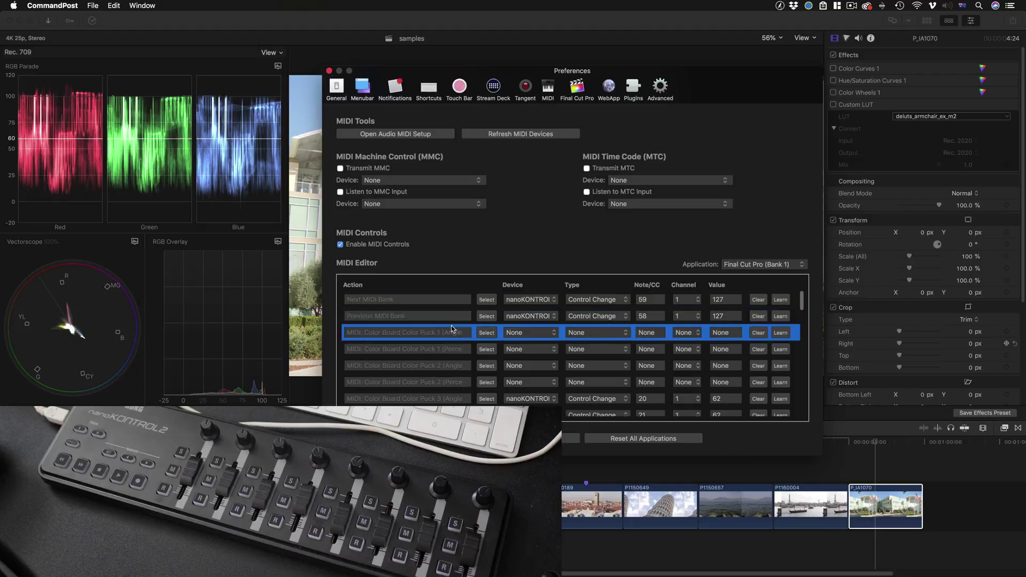
pyautogui.scroll(-1, 443, 386)
pyautogui.scroll(-5, 443, 387)
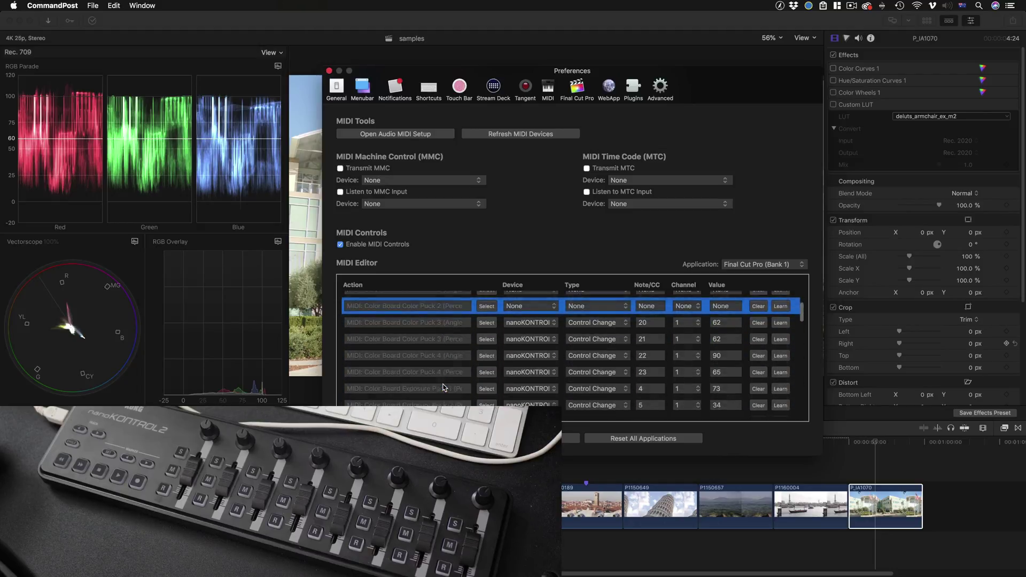
pyautogui.scroll(-5, 526, 363)
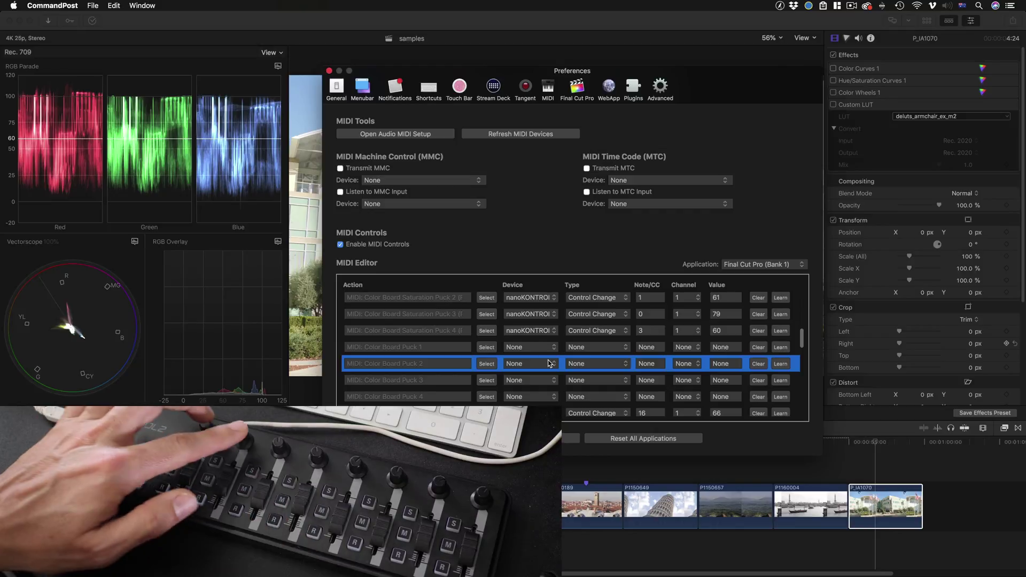
pyautogui.scroll(-1, 548, 363)
pyautogui.scroll(-5, 548, 363)
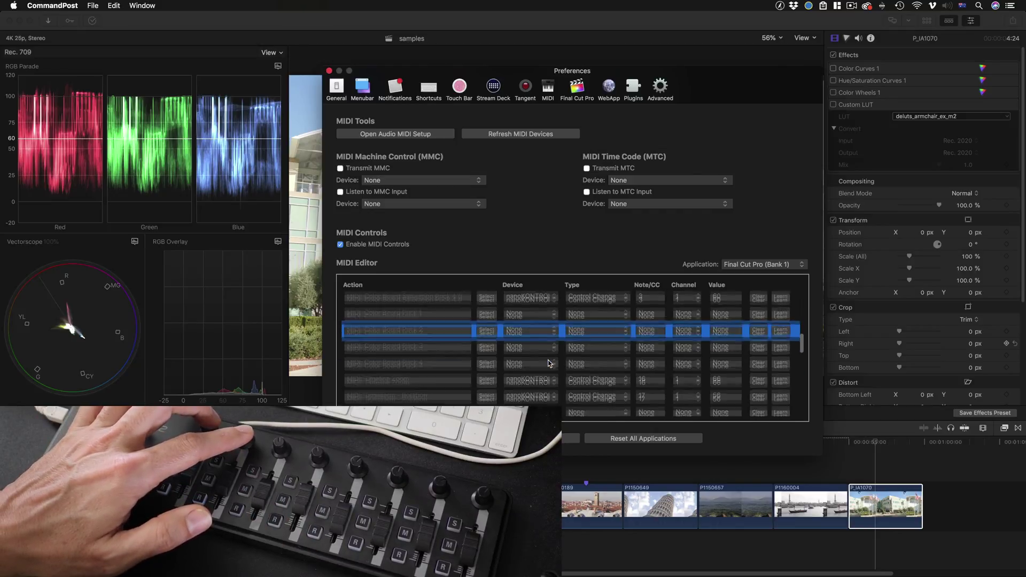
pyautogui.scroll(1, 548, 363)
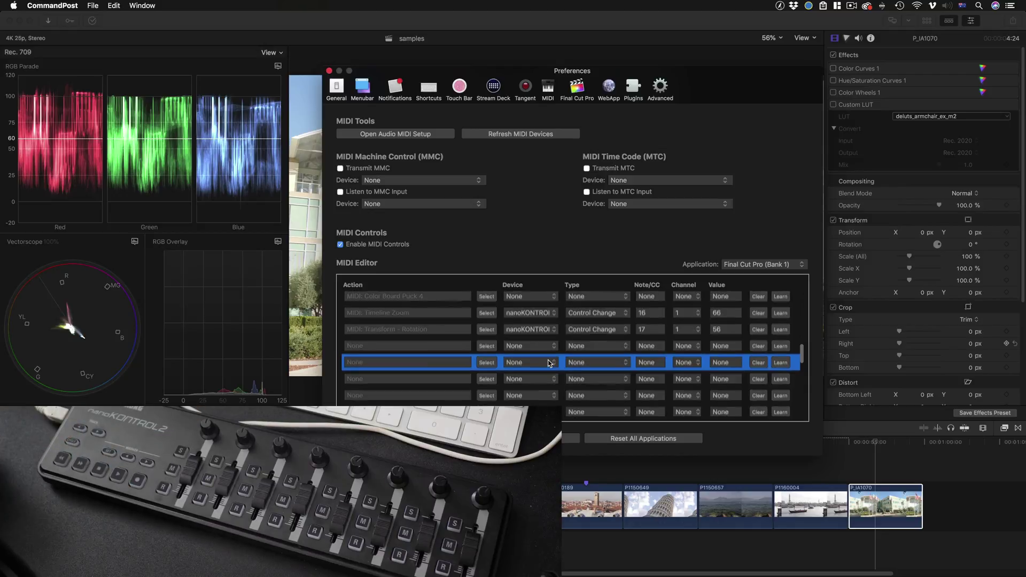
# Assign the Select Next Clip action to an empty MIDI mapping row.
pyautogui.click(487, 348)
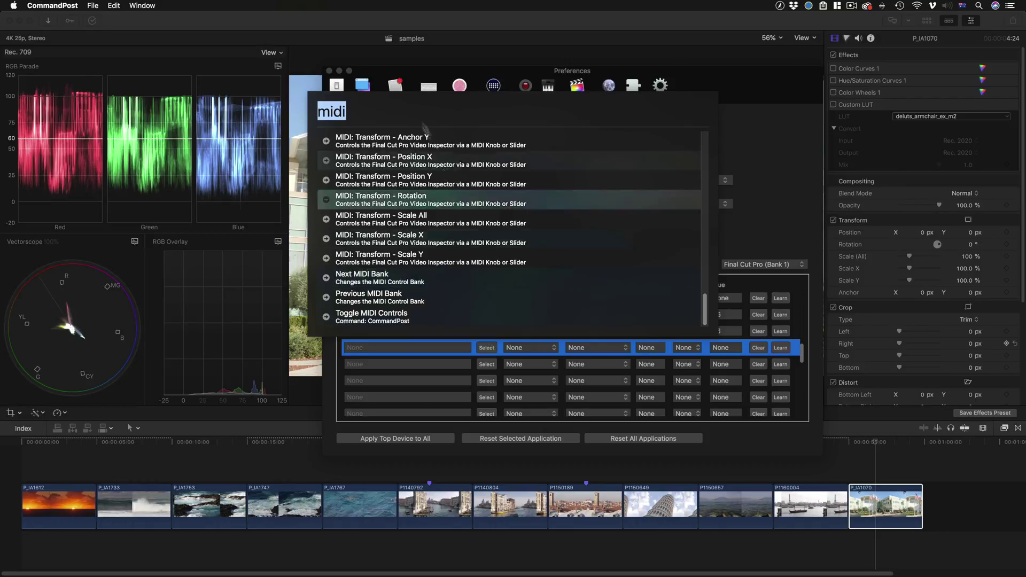
pyautogui.scroll(15, 427, 201)
pyautogui.scroll(-10, 427, 230)
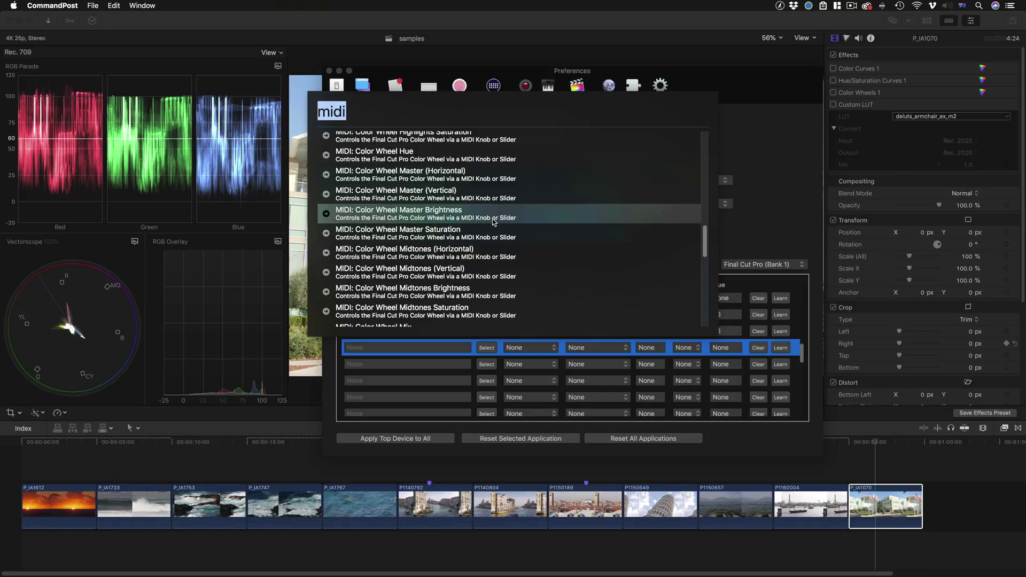
pyautogui.write('clip')
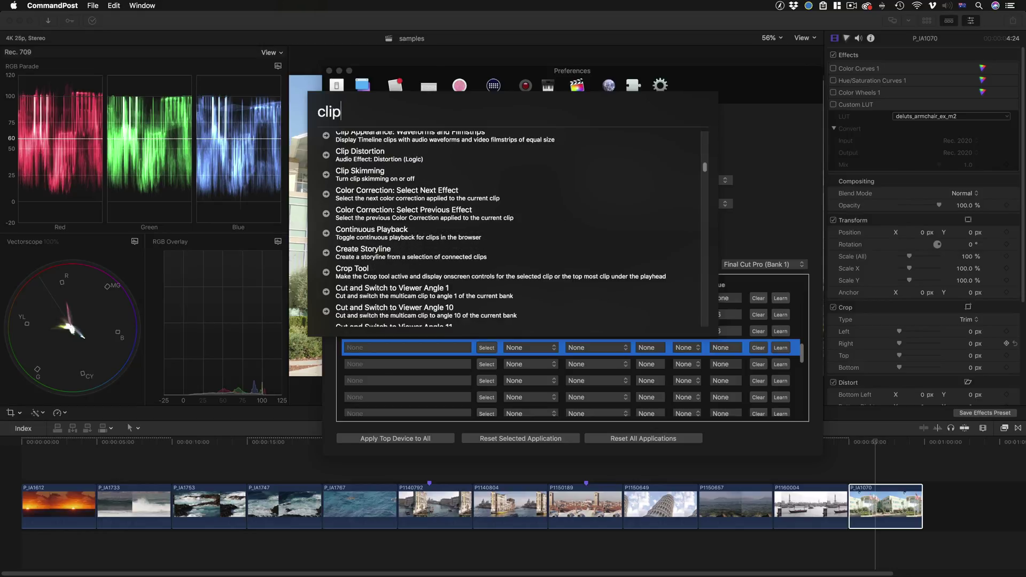
pyautogui.press('BackSpace')
pyautogui.press('BackSpace')
pyautogui.press('BackSpace')
pyautogui.press('BackSpace')
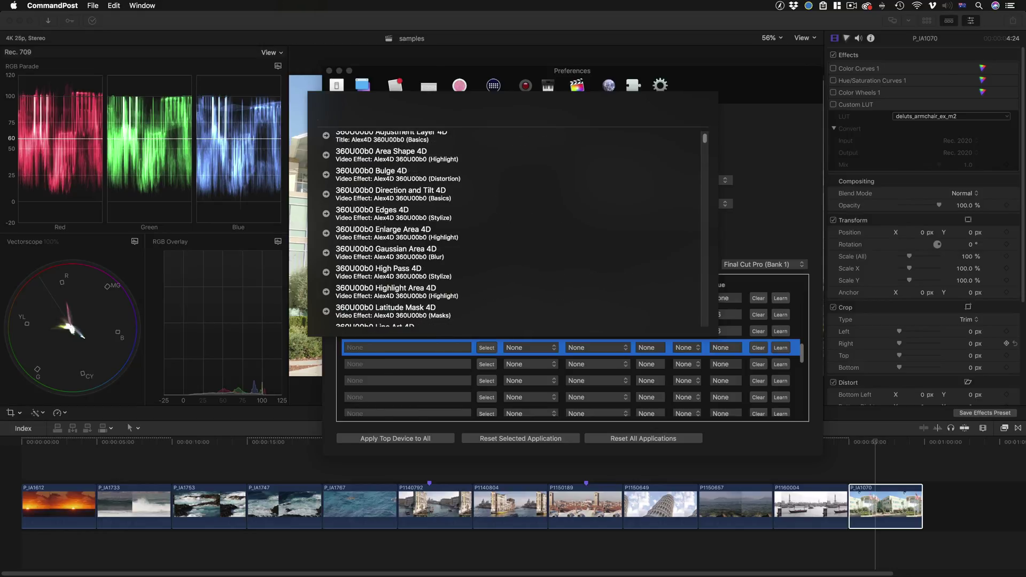
pyautogui.write('next')
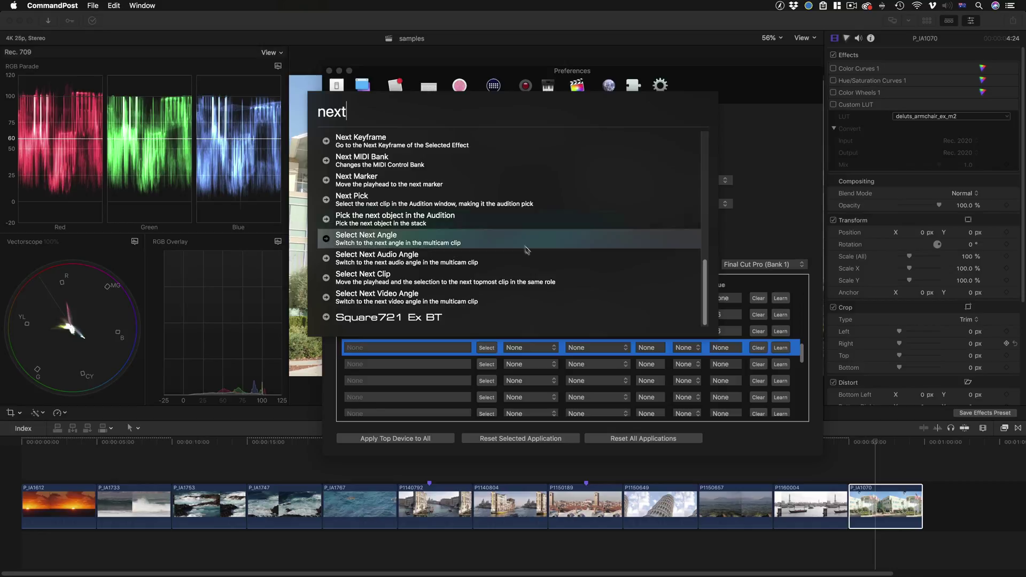
pyautogui.scroll(1, 465, 234)
pyautogui.scroll(1, 411, 282)
pyautogui.click(411, 282)
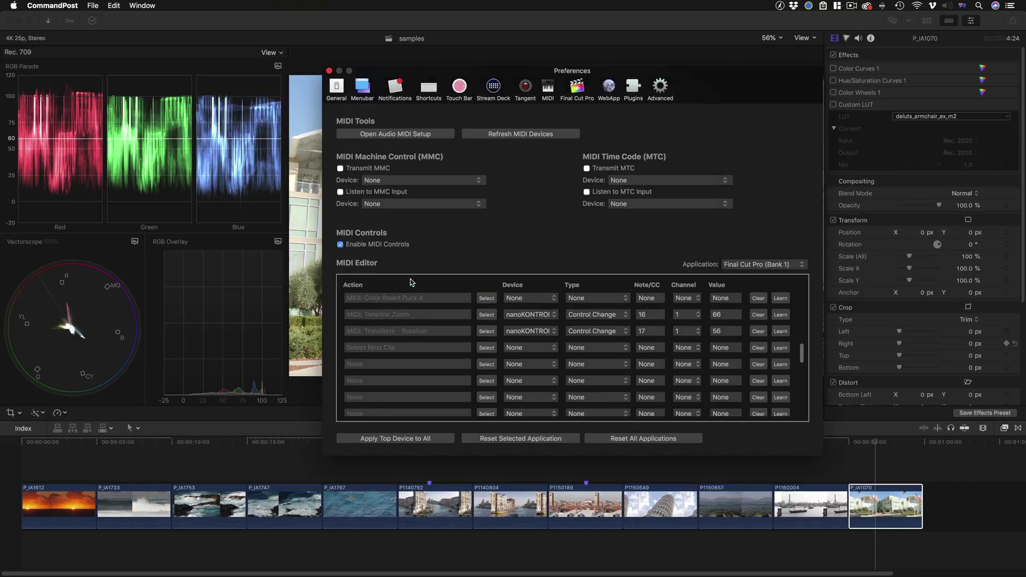
pyautogui.click(394, 350)
# Assign the Select Previous Clip action to the next empty mapping row.
pyautogui.click(401, 366)
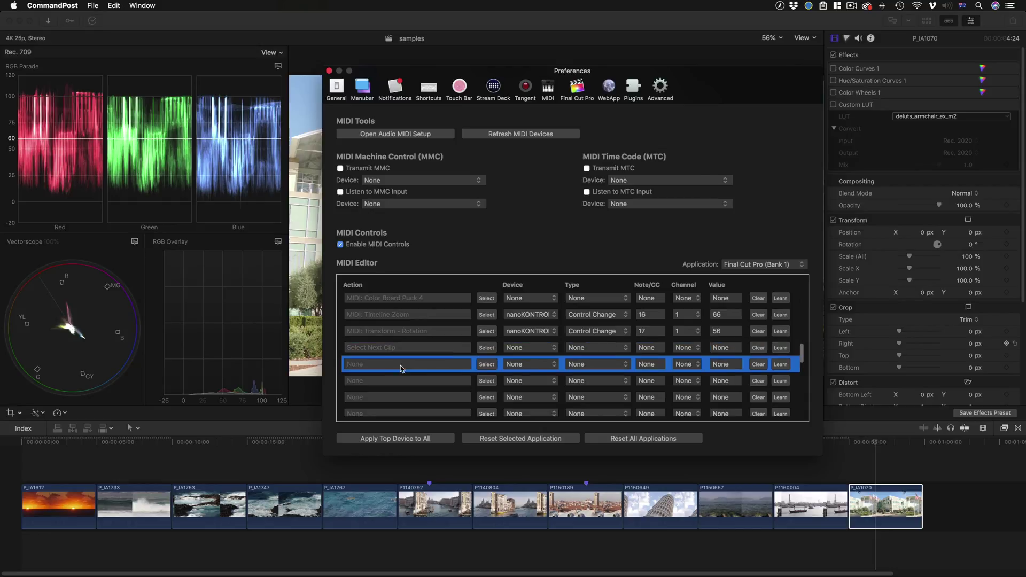
pyautogui.click(485, 365)
pyautogui.write('previous')
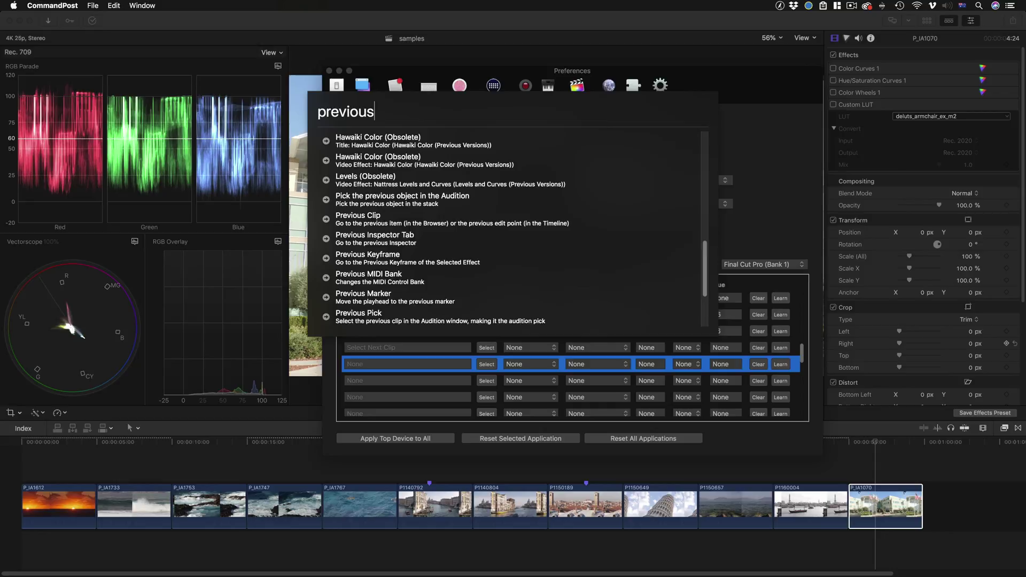
pyautogui.scroll(-5, 425, 280)
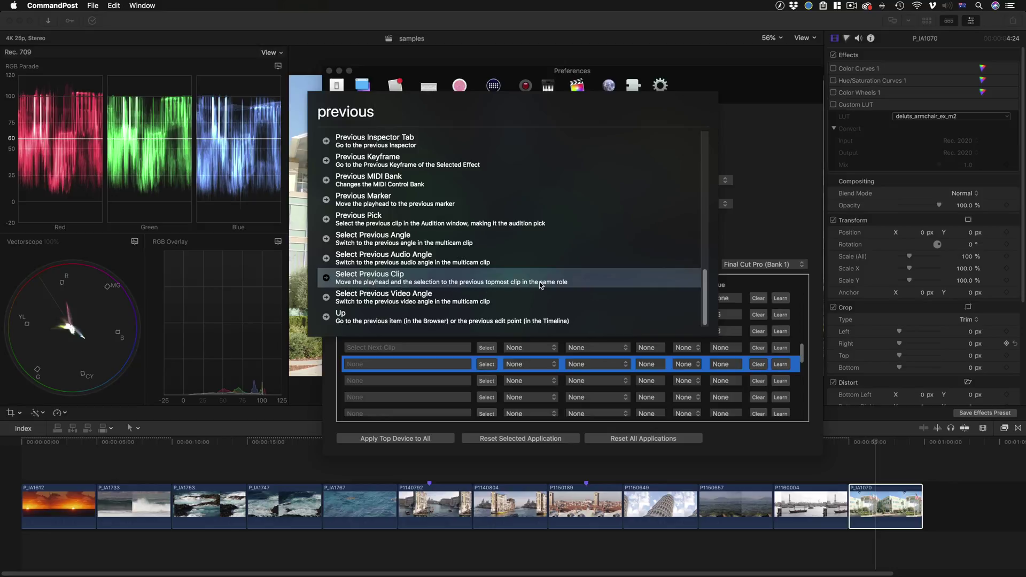
pyautogui.click(517, 274)
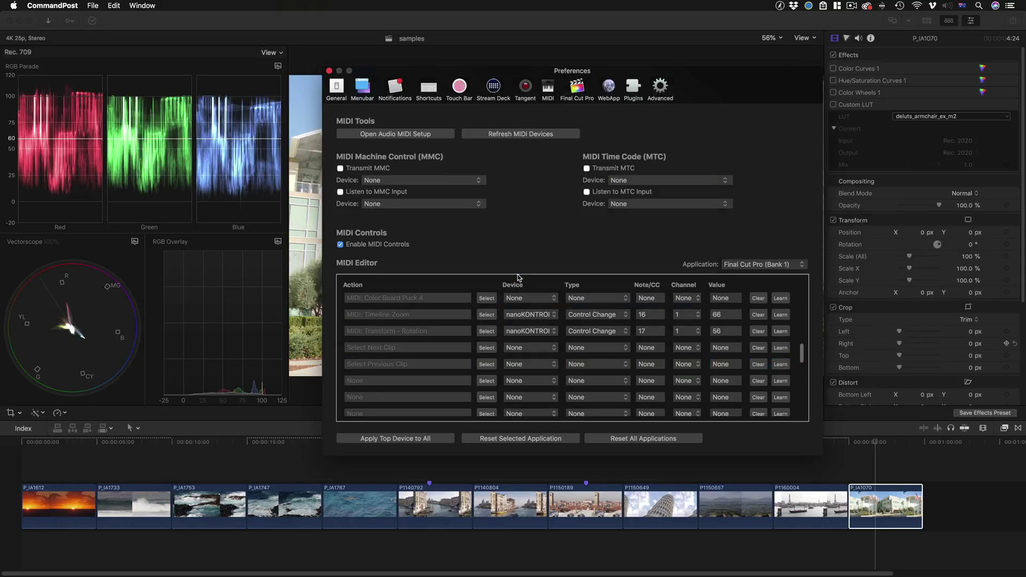
# Learn nanoKONTROL controls 44 and 43 for Select Next and Previous Clip, then close Preferences.
pyautogui.click(457, 348)
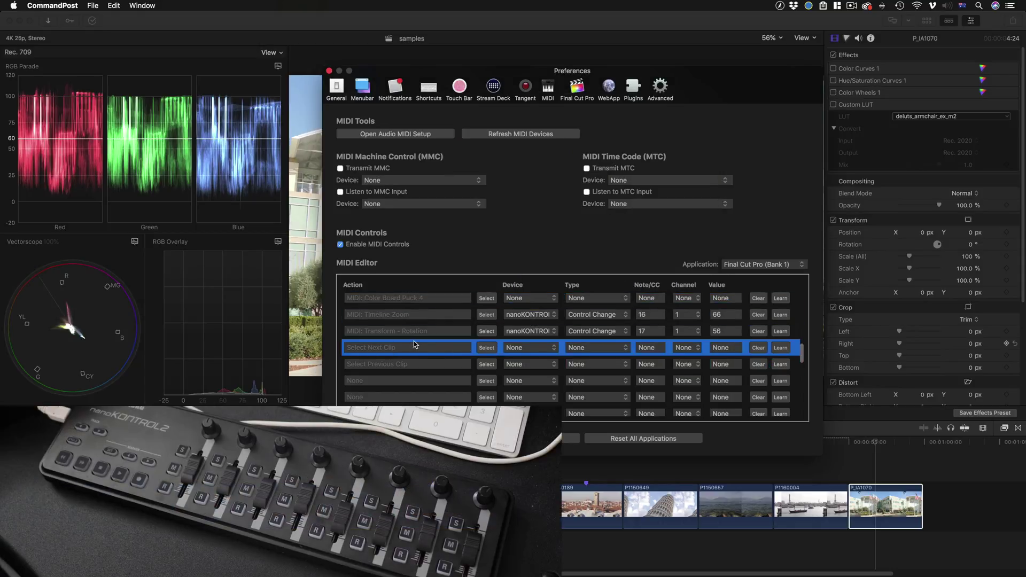
pyautogui.click(779, 348)
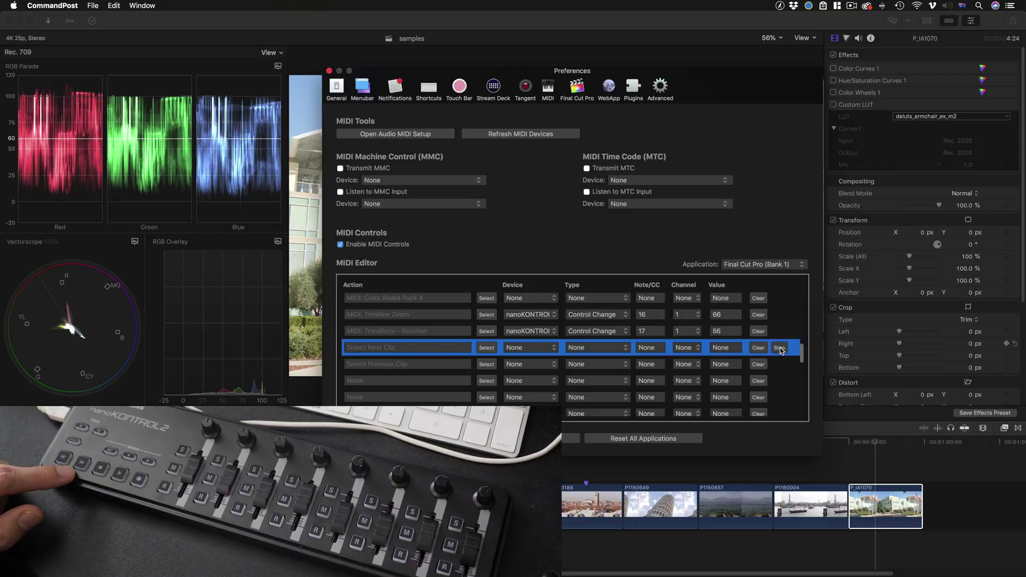
pyautogui.click(778, 364)
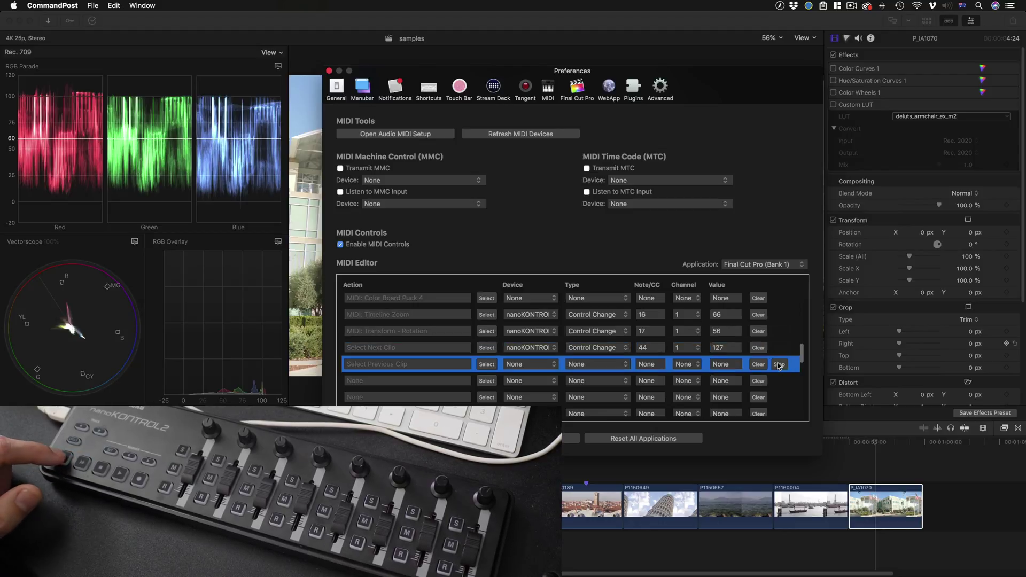
pyautogui.click(329, 71)
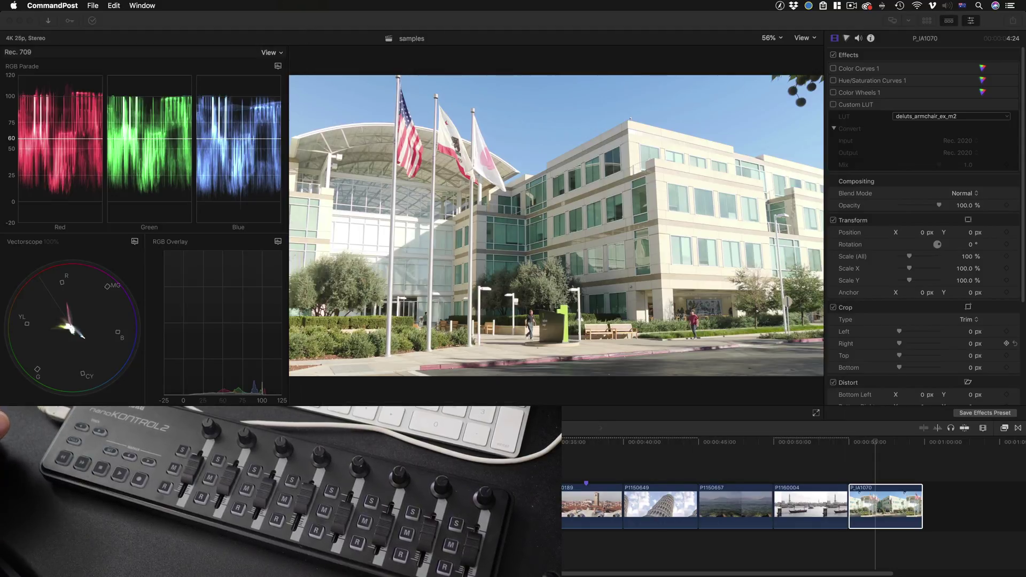
# Select the building clip P_IA1070 and show its colour correction in the Color inspector.
pyautogui.click(879, 492)
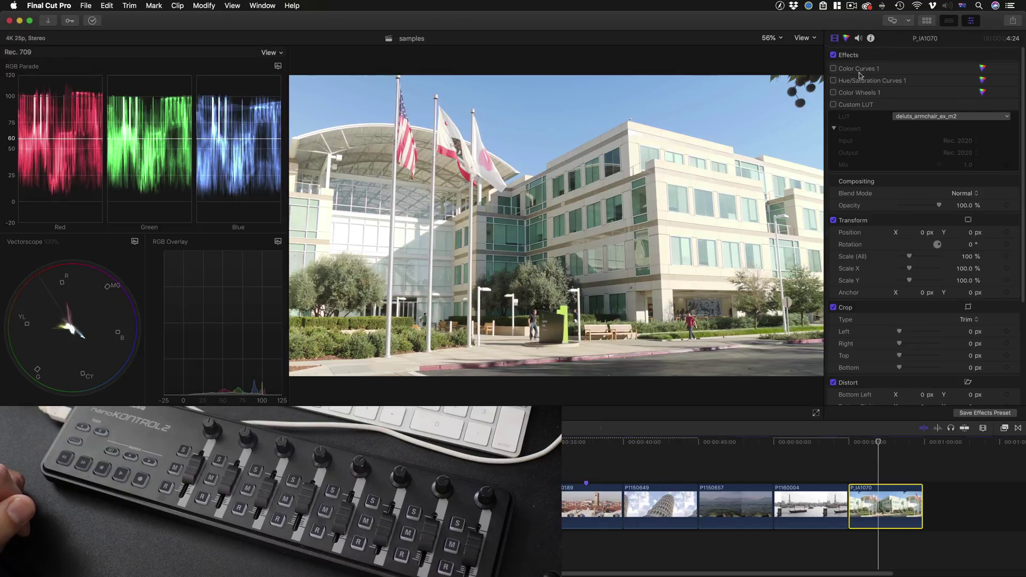
pyautogui.press('super+6')
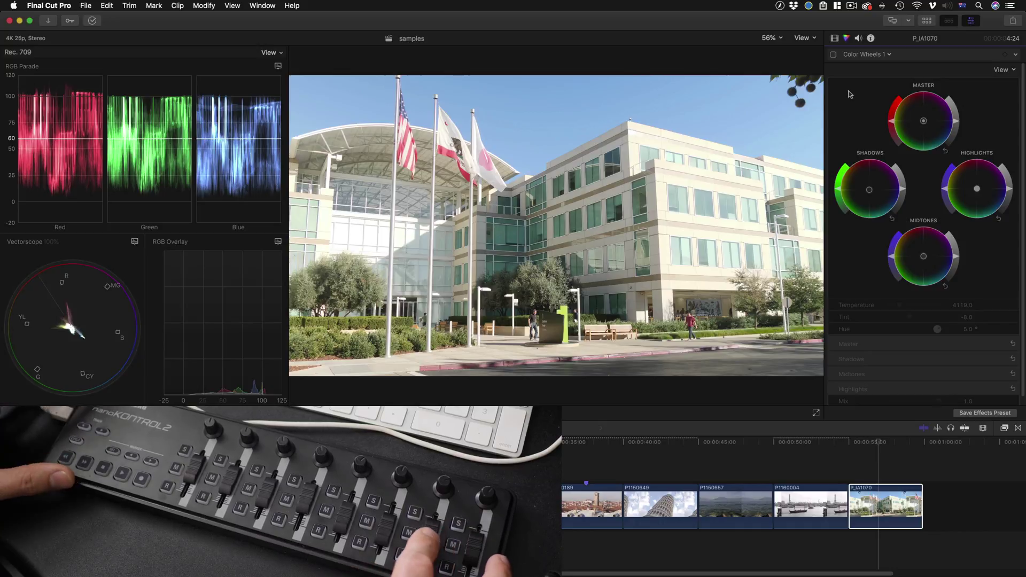
pyautogui.press('super+6')
pyautogui.press('super+6')
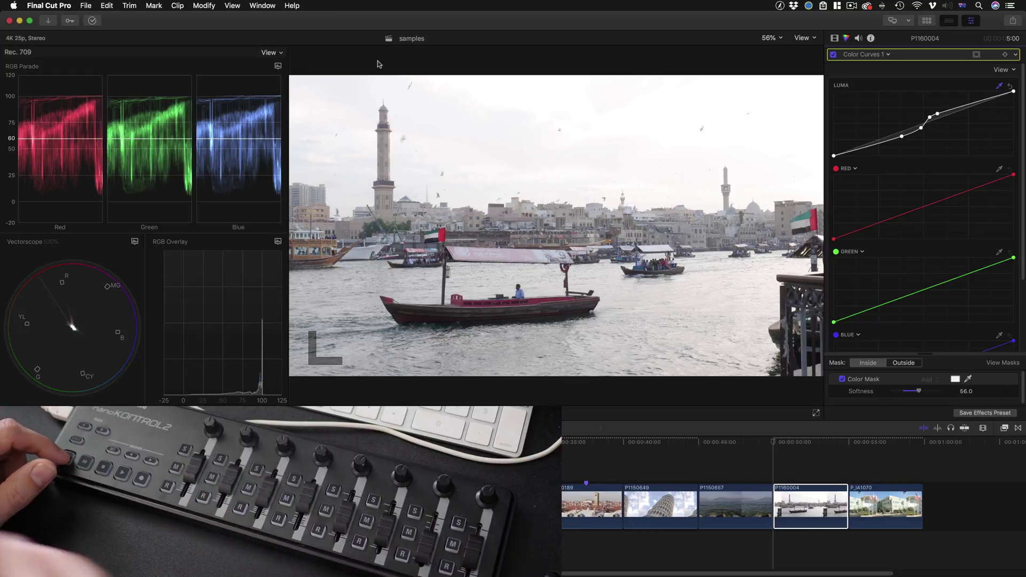
# Step back to lake clip P1150657 and add a Color Board that raises highlights exposure.
pyautogui.press('Up')
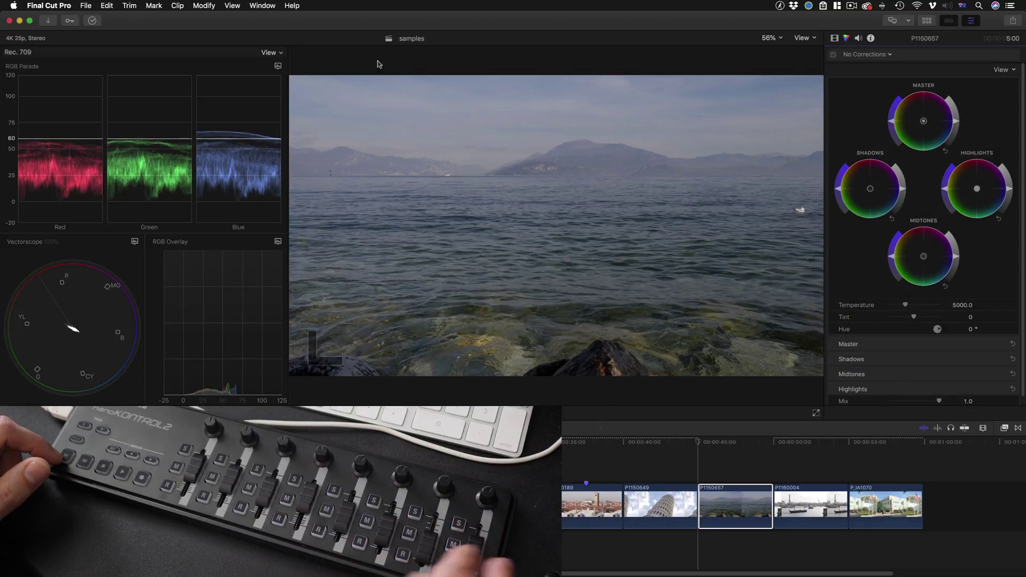
pyautogui.moveTo(244, 204)
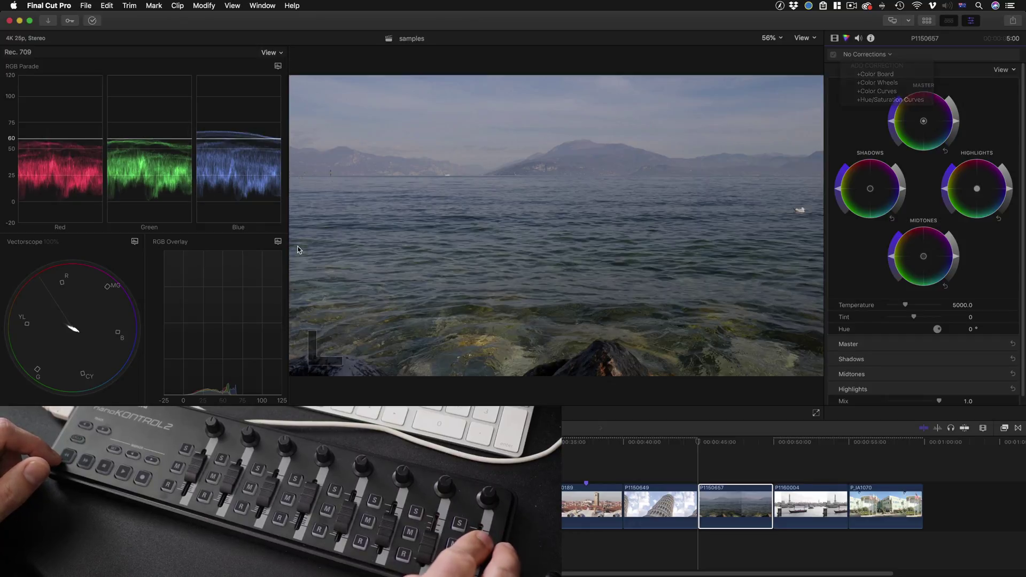
pyautogui.press('alt+super+b')
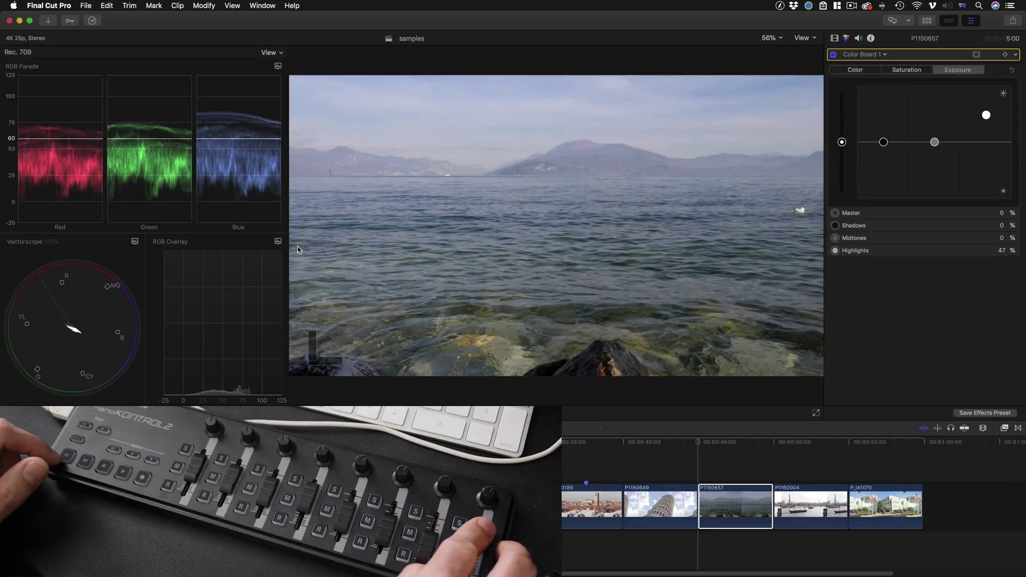